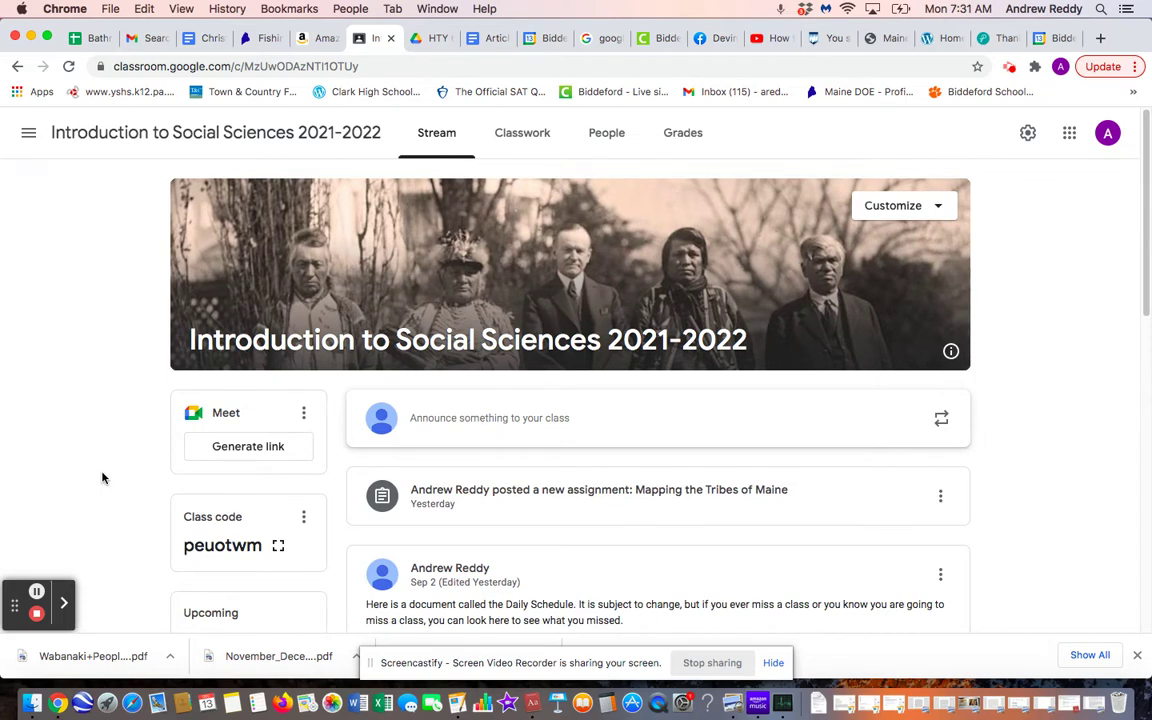
Open the class's Classwork page and find the attachments of the Creating a Buying Plan Summative assignment in Unit 3.
click(508, 135)
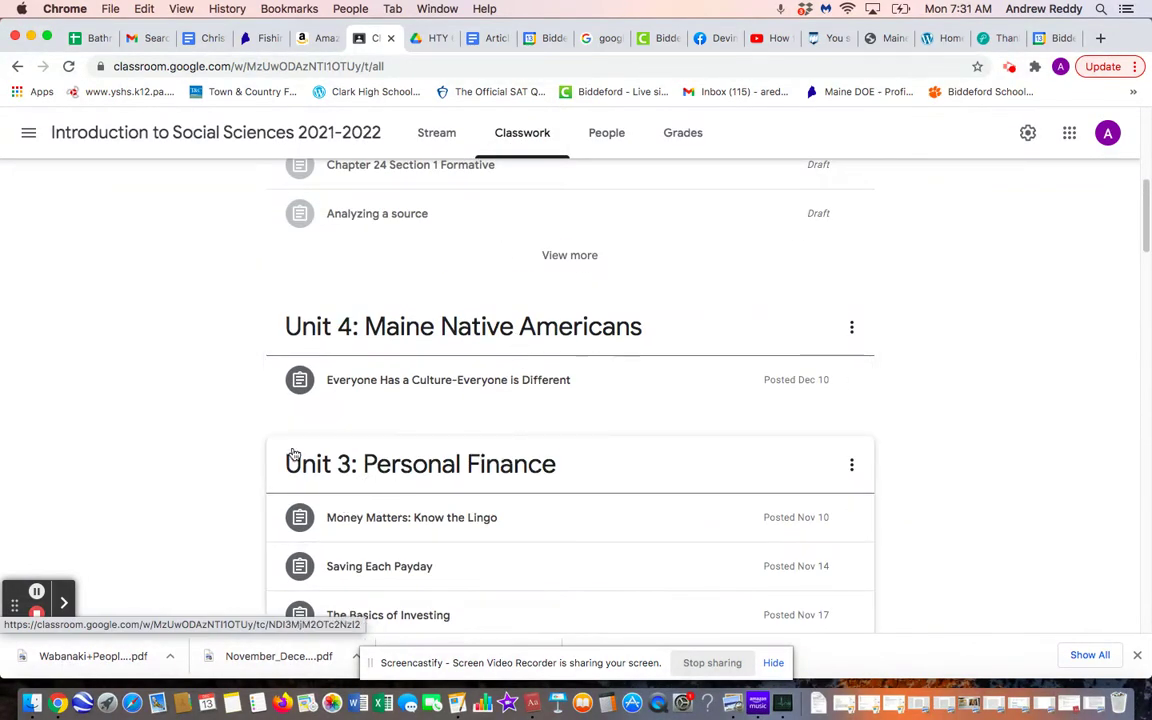
scroll(219, 476, down, 5)
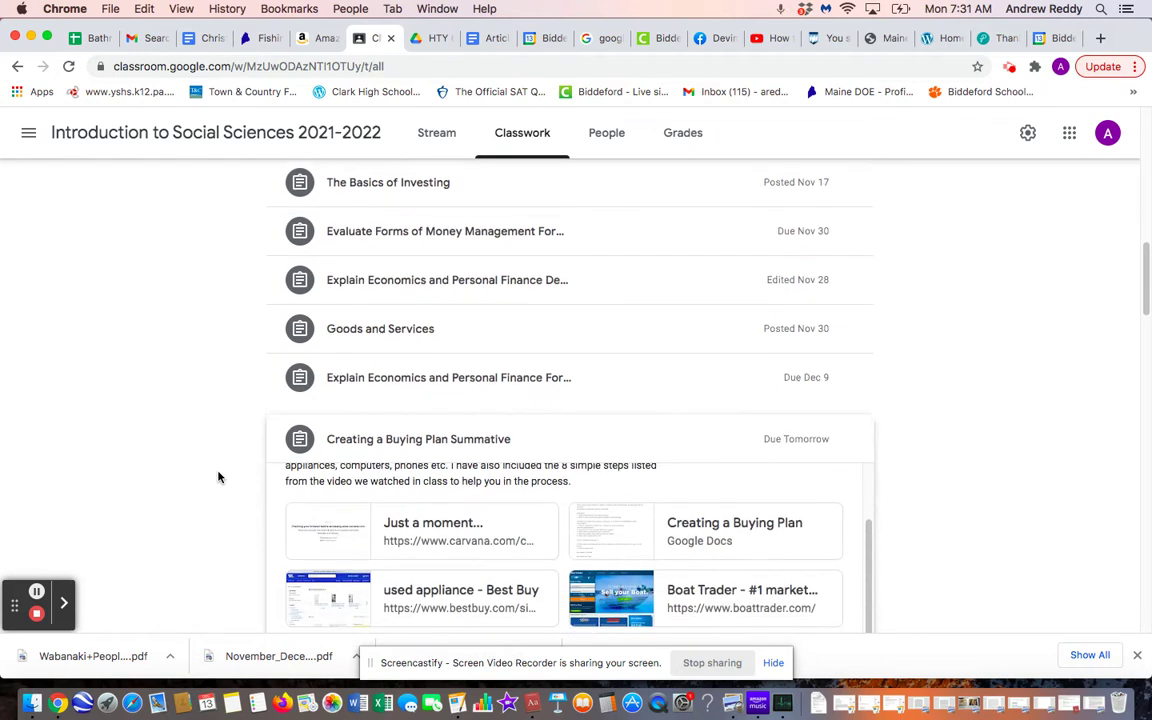
scroll(219, 476, down, 1)
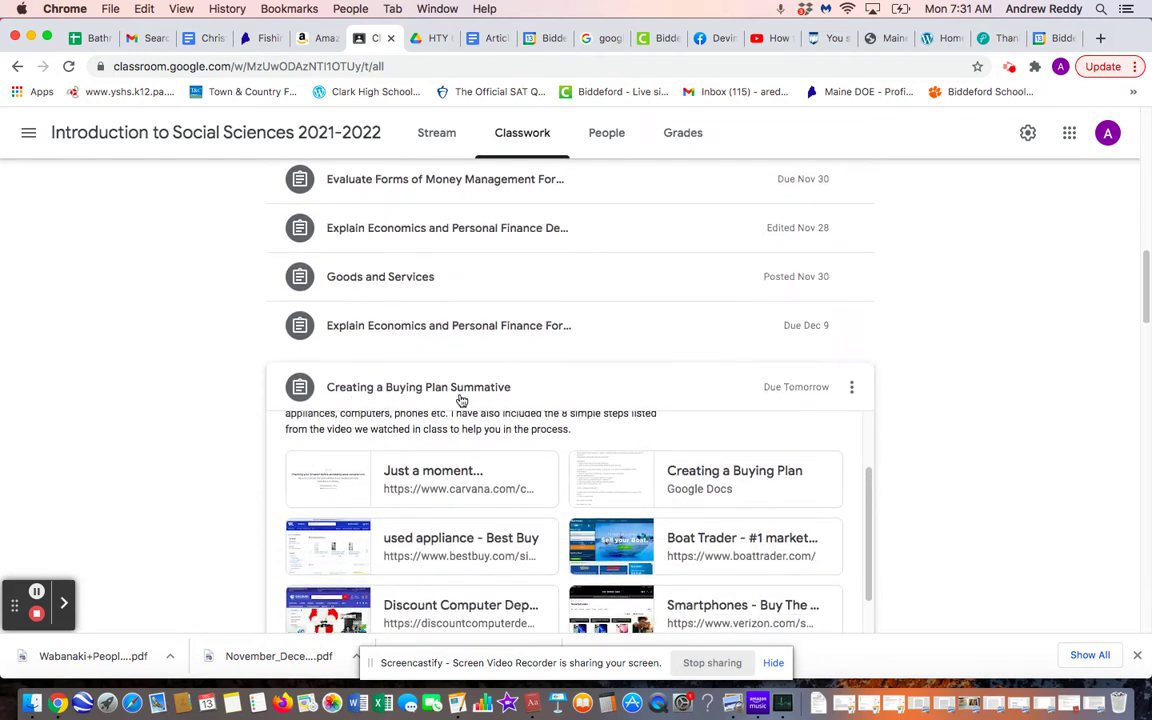
scroll(566, 396, down, 2)
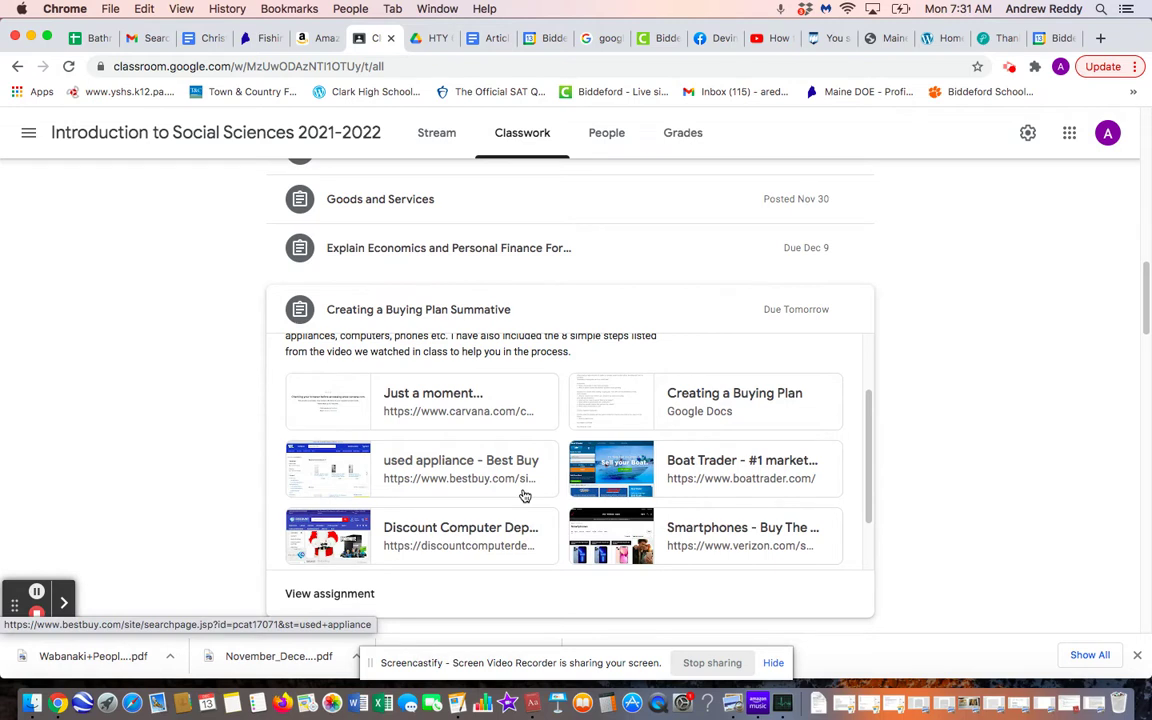
scroll(522, 496, down, 2)
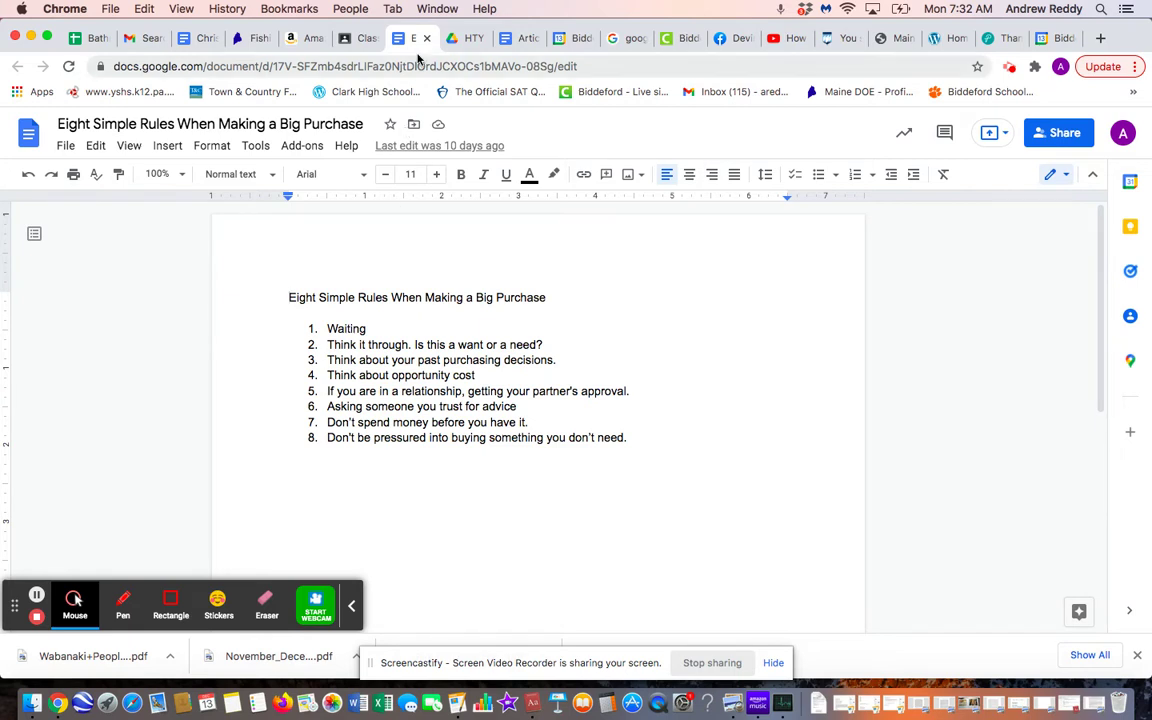
Return to the Creating a Buying Plan Summative assignment, look over its resource links, and open the Creating a Buying Plan document.
click(366, 40)
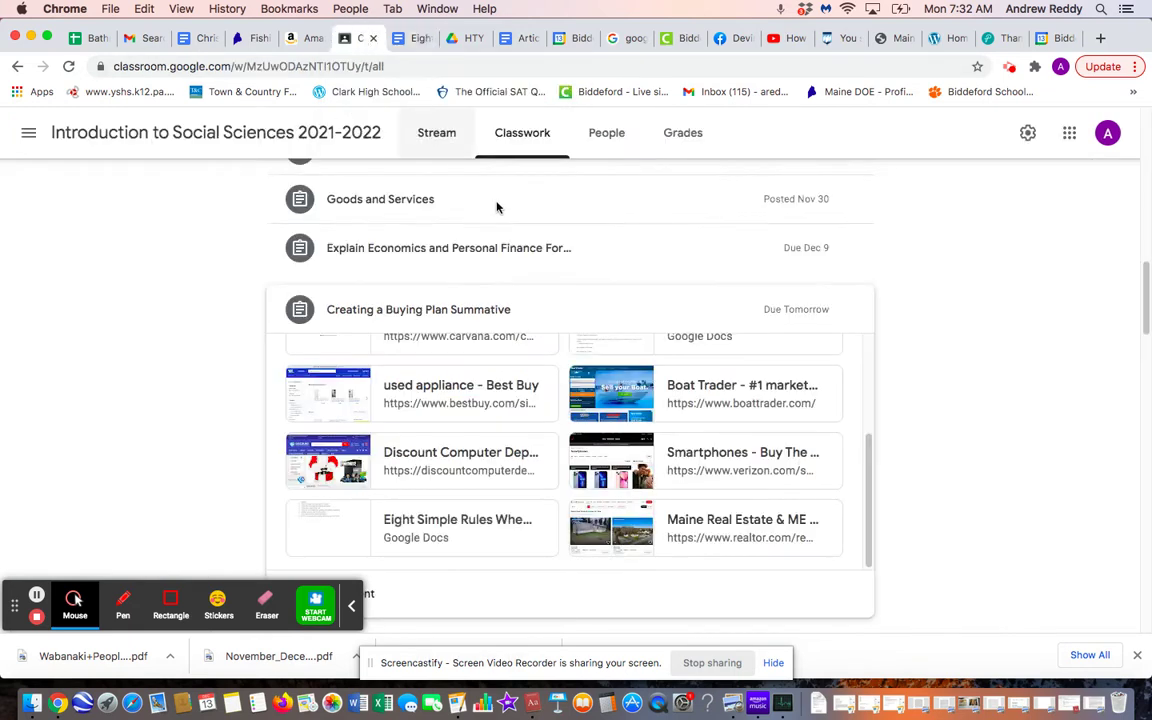
scroll(489, 426, up, 1)
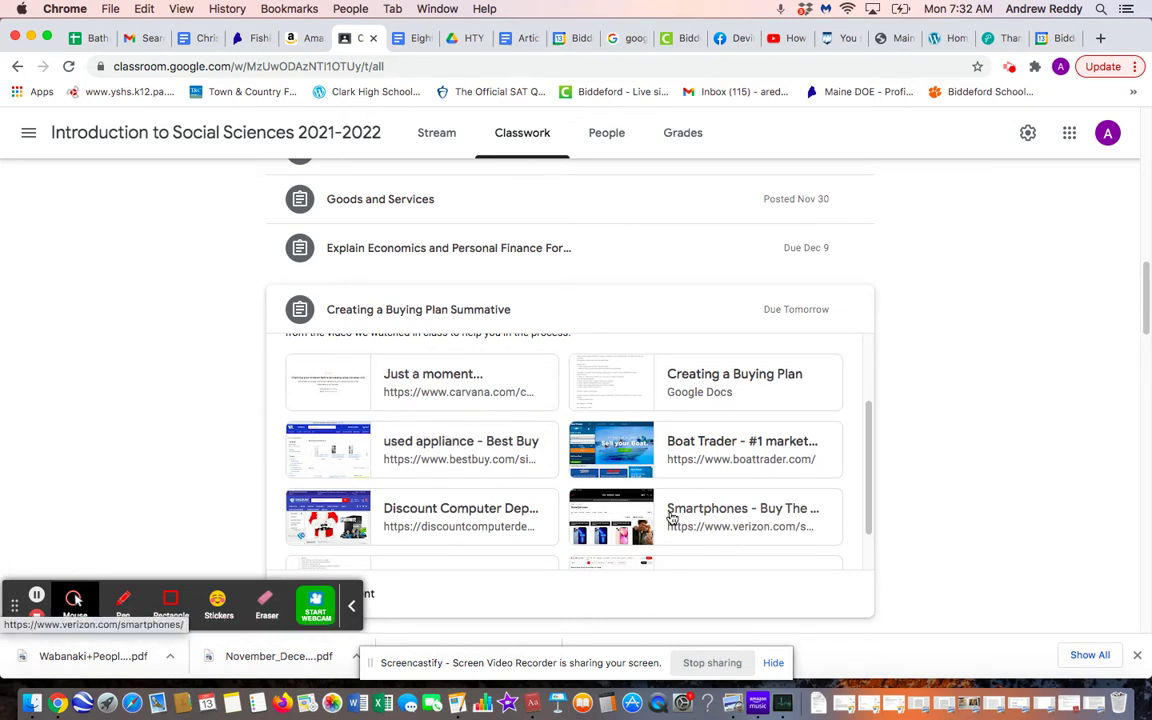
scroll(676, 518, down, 1)
scroll(690, 522, up, 1)
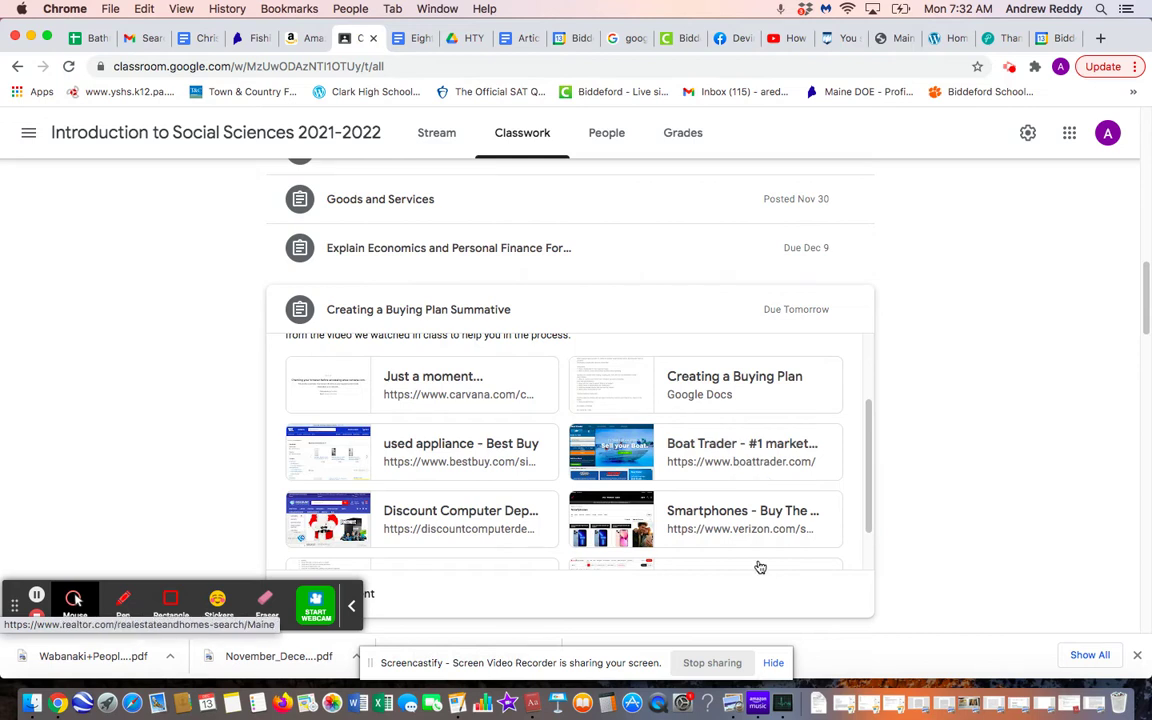
scroll(763, 522, down, 3)
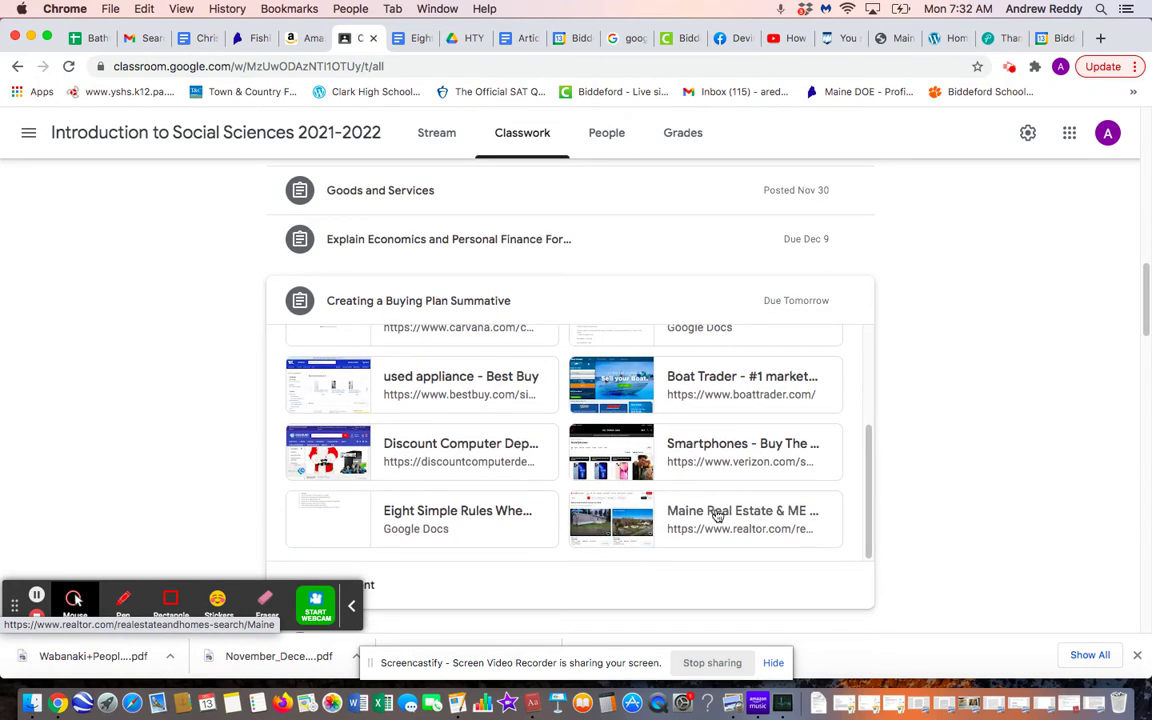
scroll(713, 517, up, 3)
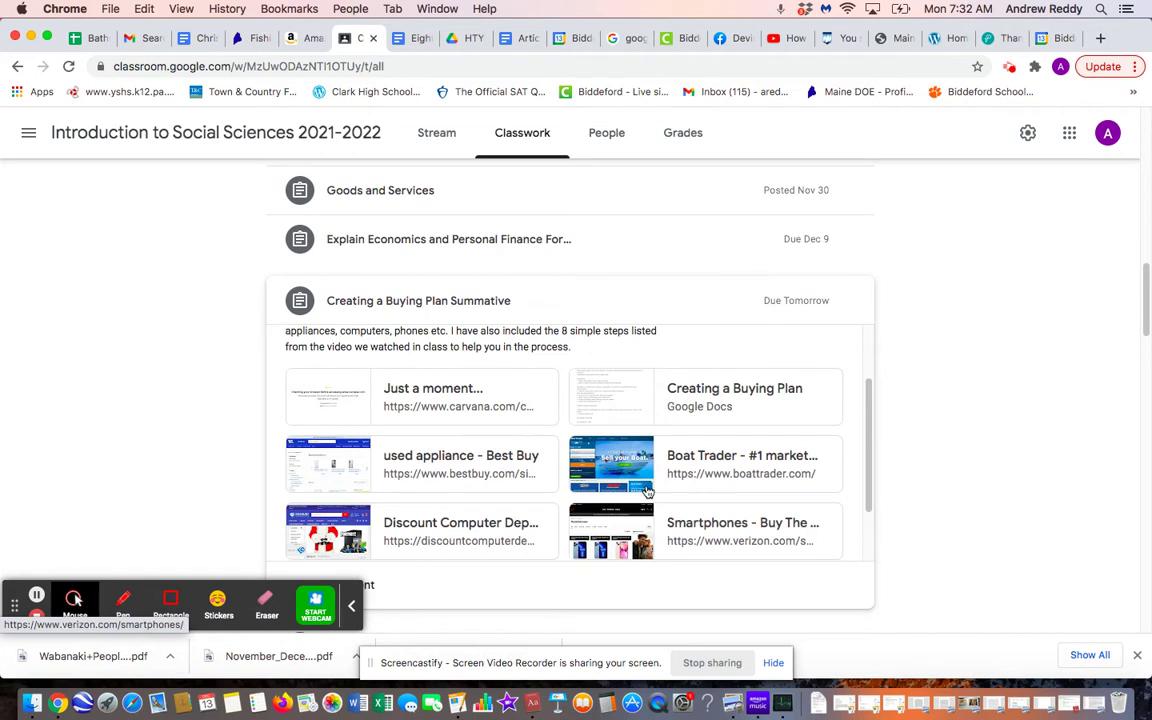
click(732, 396)
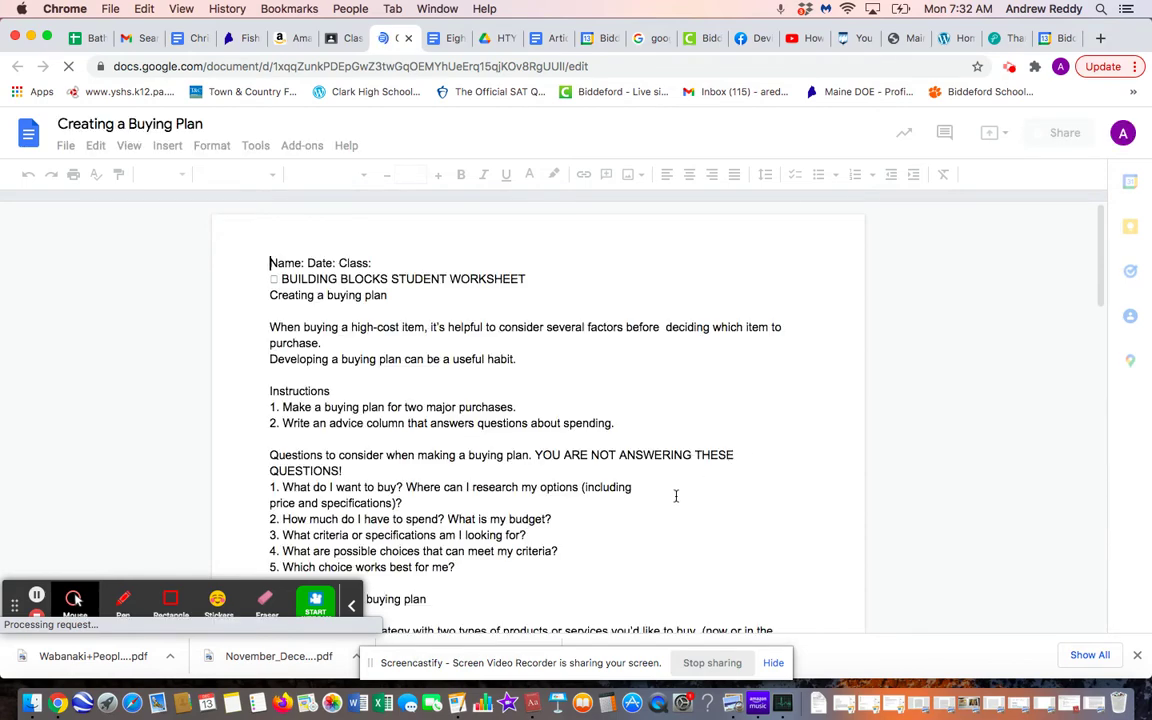
Enter "Car" as the first item to buy in the practice section of the buying plan.
scroll(676, 496, down, 2)
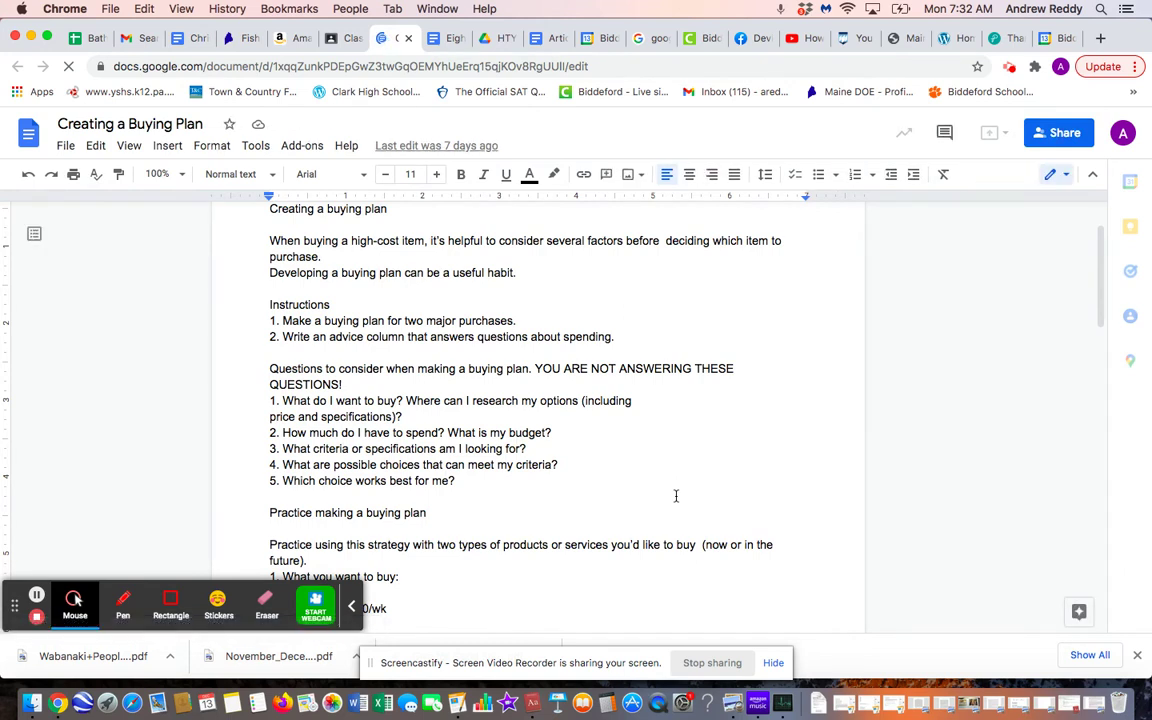
scroll(676, 496, down, 3)
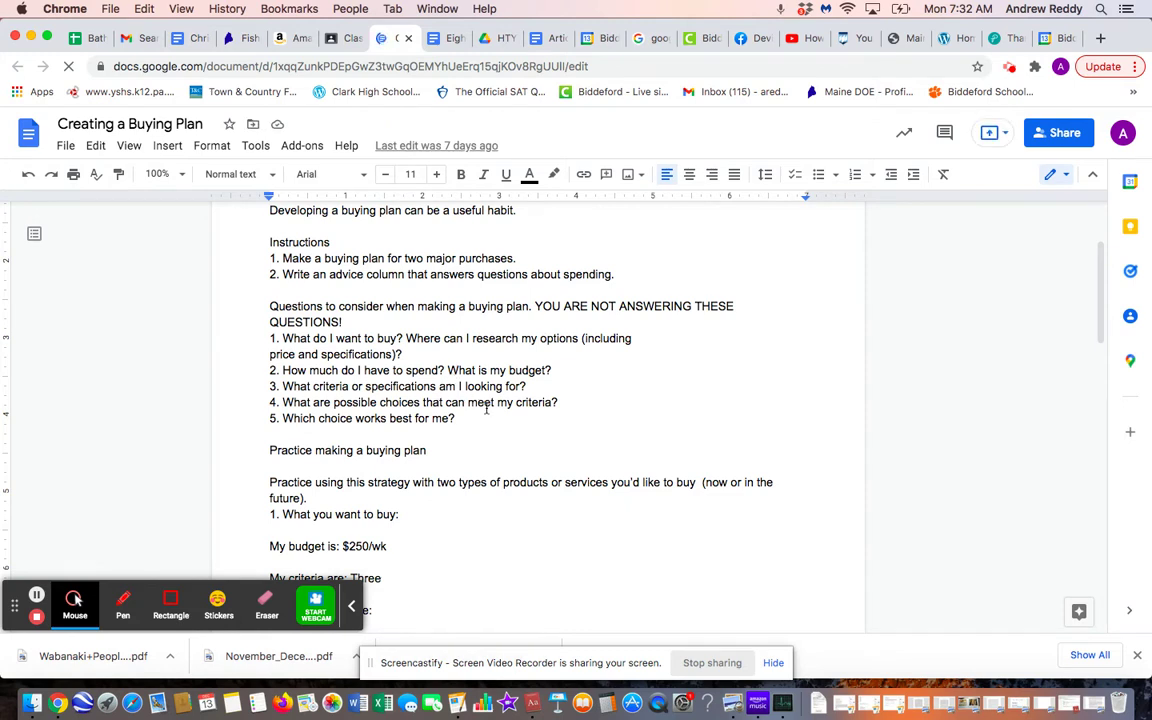
scroll(486, 408, down, 5)
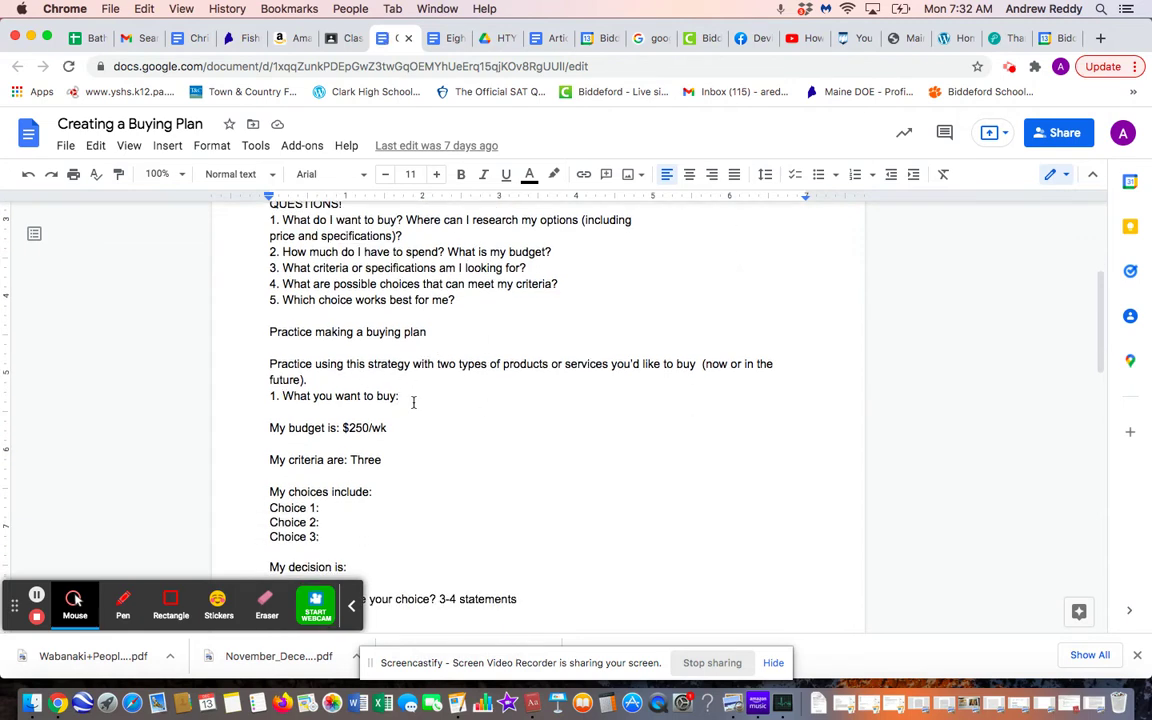
click(413, 402)
text(Car)
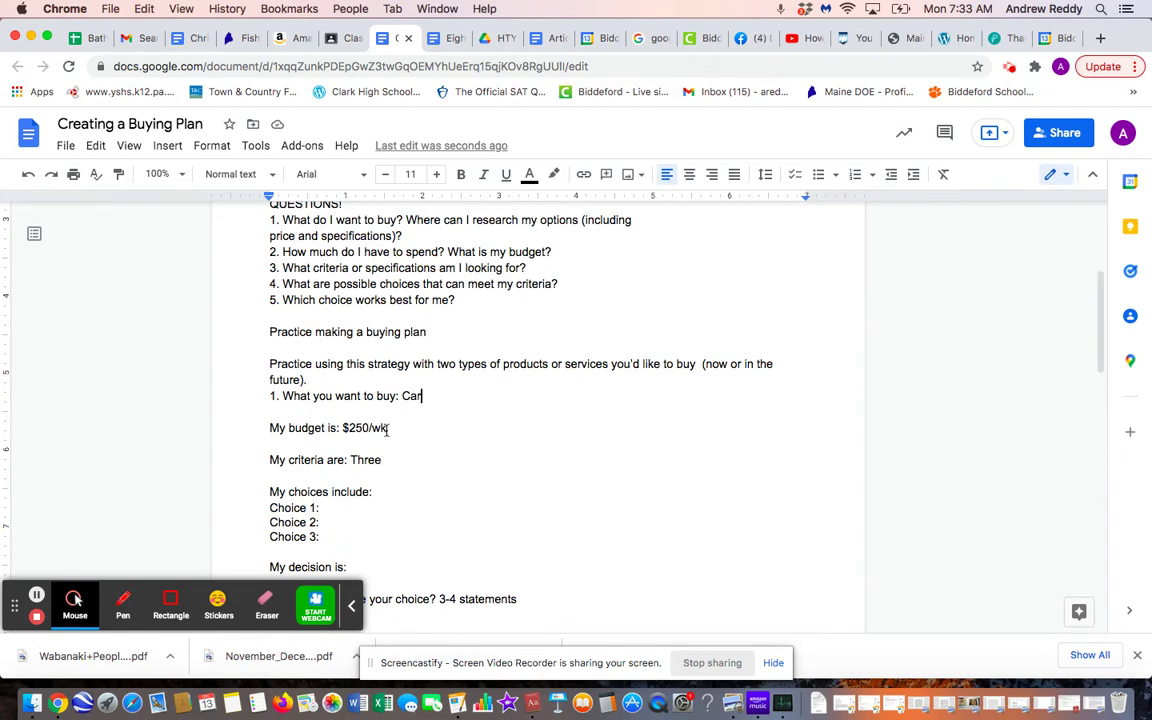
Change the first purchase's budget to $250/mo.
click(388, 428)
key(BackSpace)
key(BackSpace)
text(mo)
Examine the criteria and choice lines of the first purchase.
scroll(511, 425, down, 2)
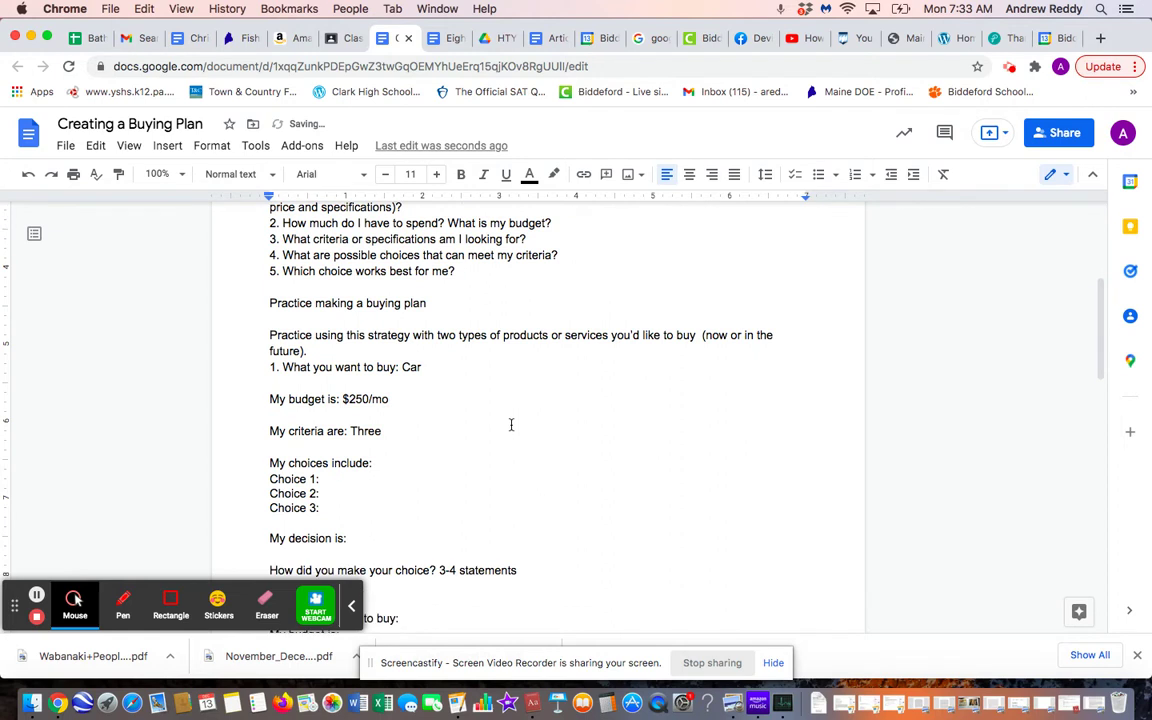
click(388, 410)
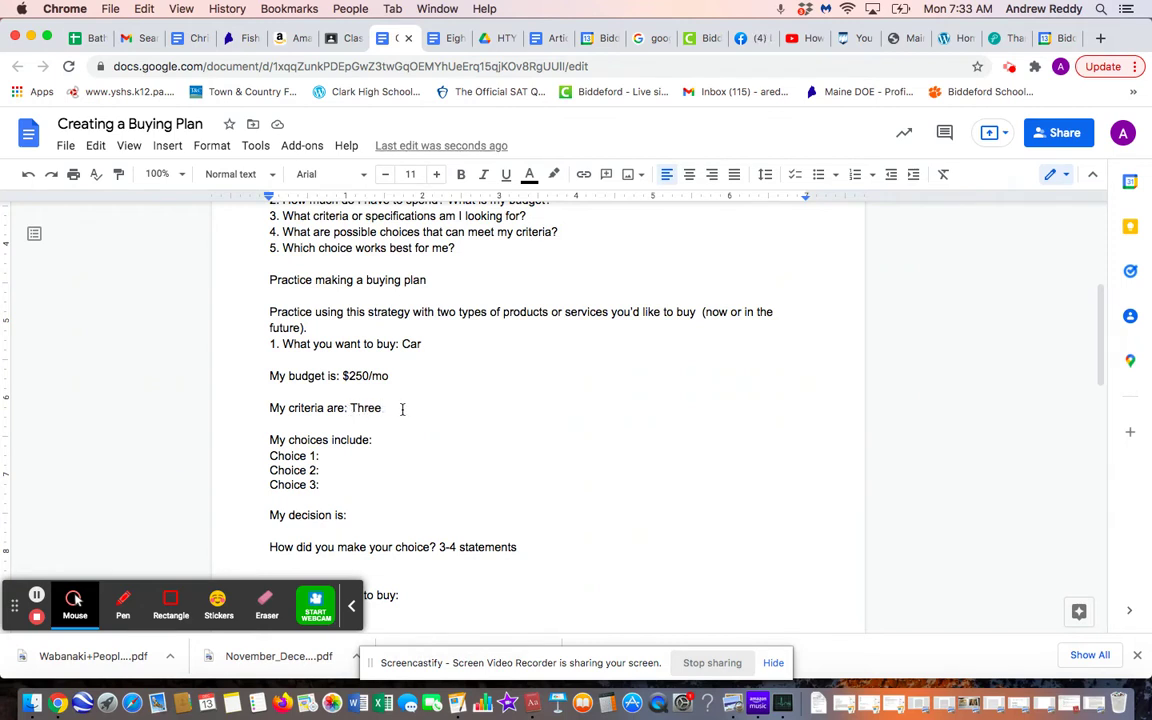
scroll(454, 432, down, 2)
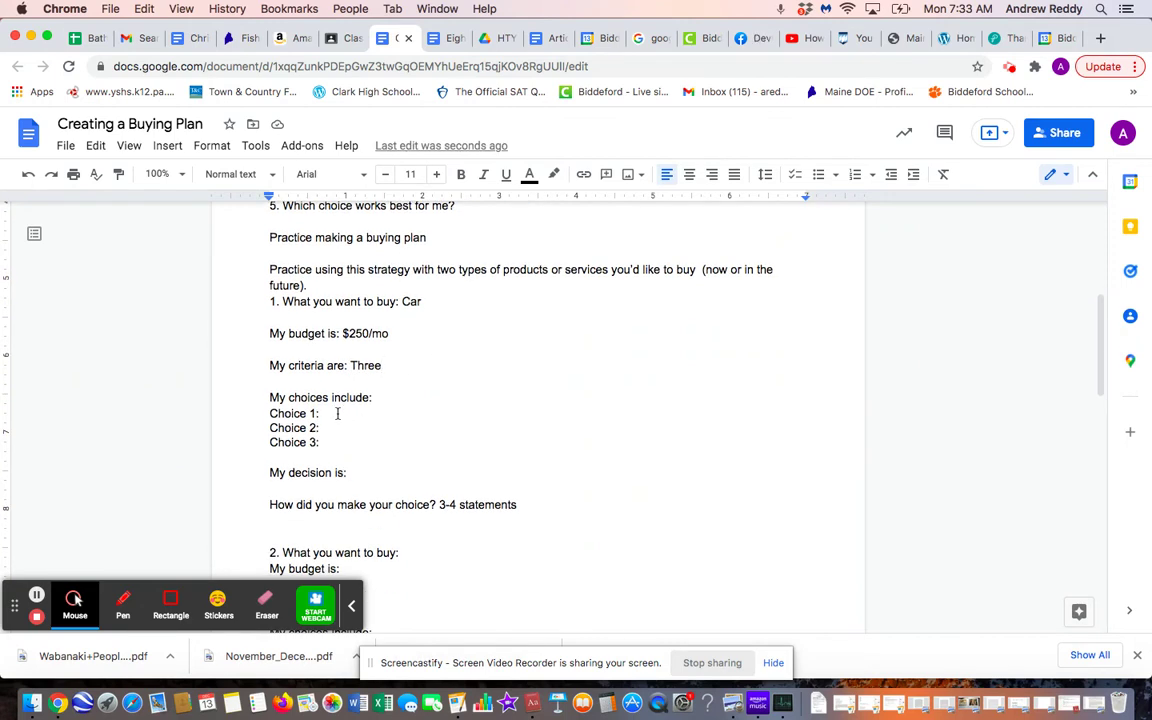
click(325, 428)
click(323, 442)
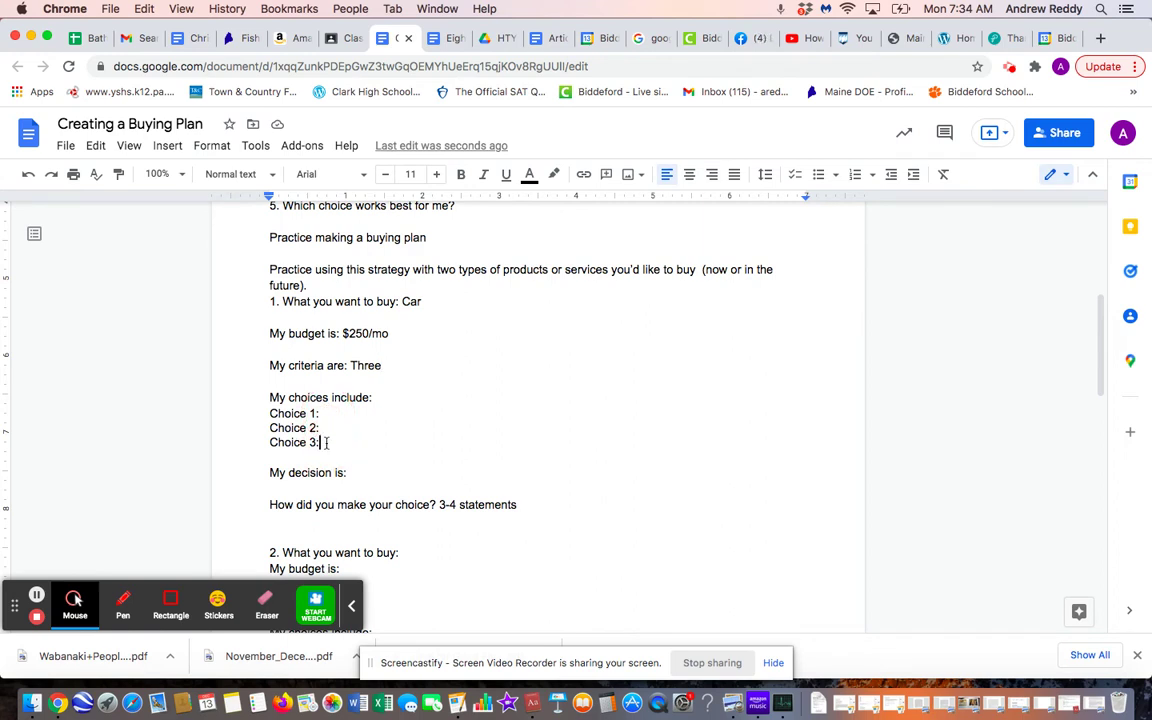
Check the Carvana link in the class assignment and go back to the first purchase's three choice lines in the buying plan.
click(328, 38)
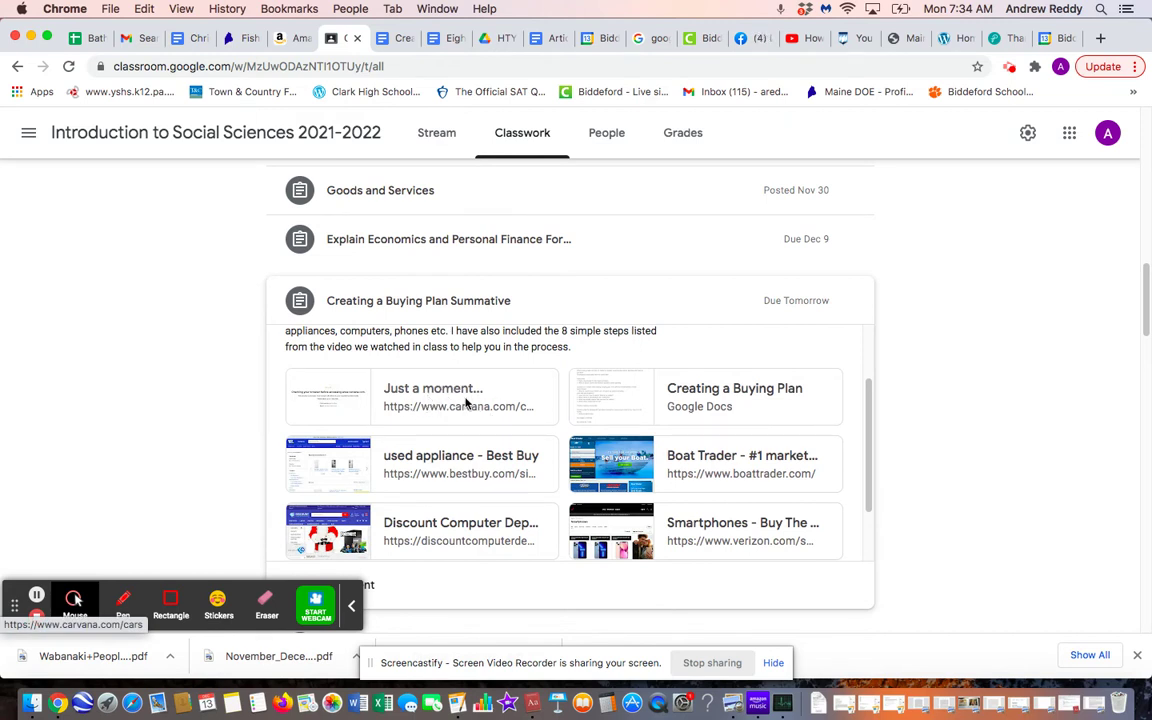
click(395, 43)
click(327, 413)
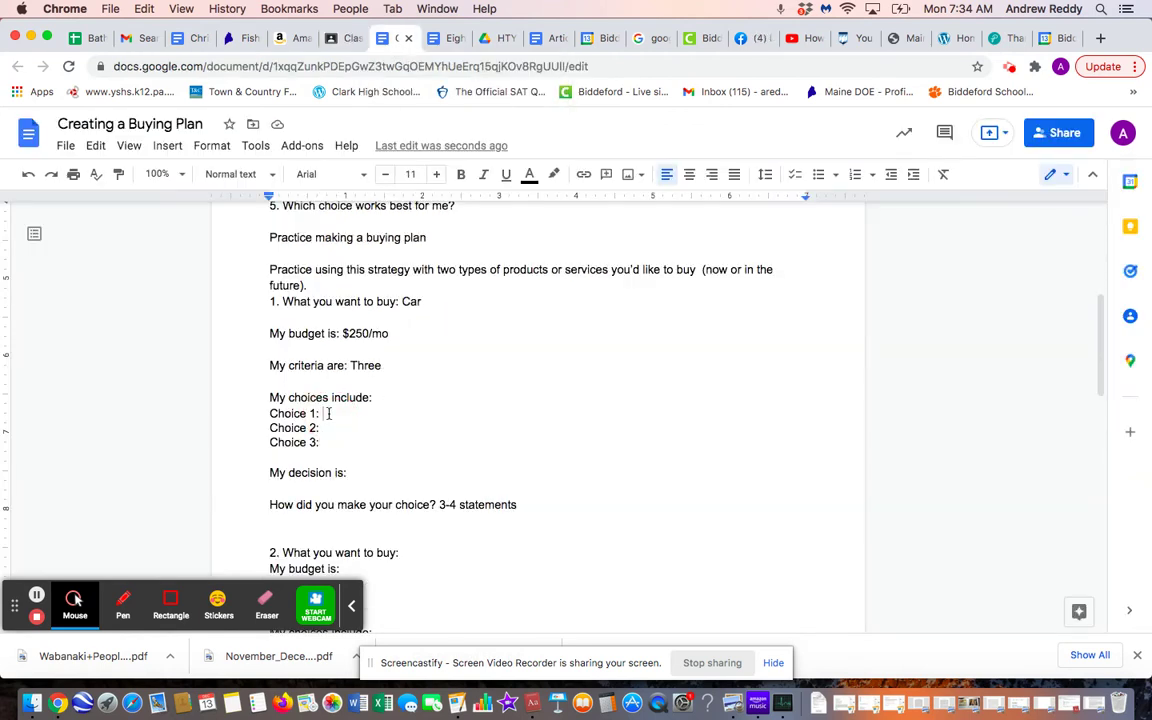
click(328, 428)
click(326, 442)
click(323, 413)
Examine the first purchase's decision line and the prompt asking how the choice was made.
scroll(415, 475, down, 1)
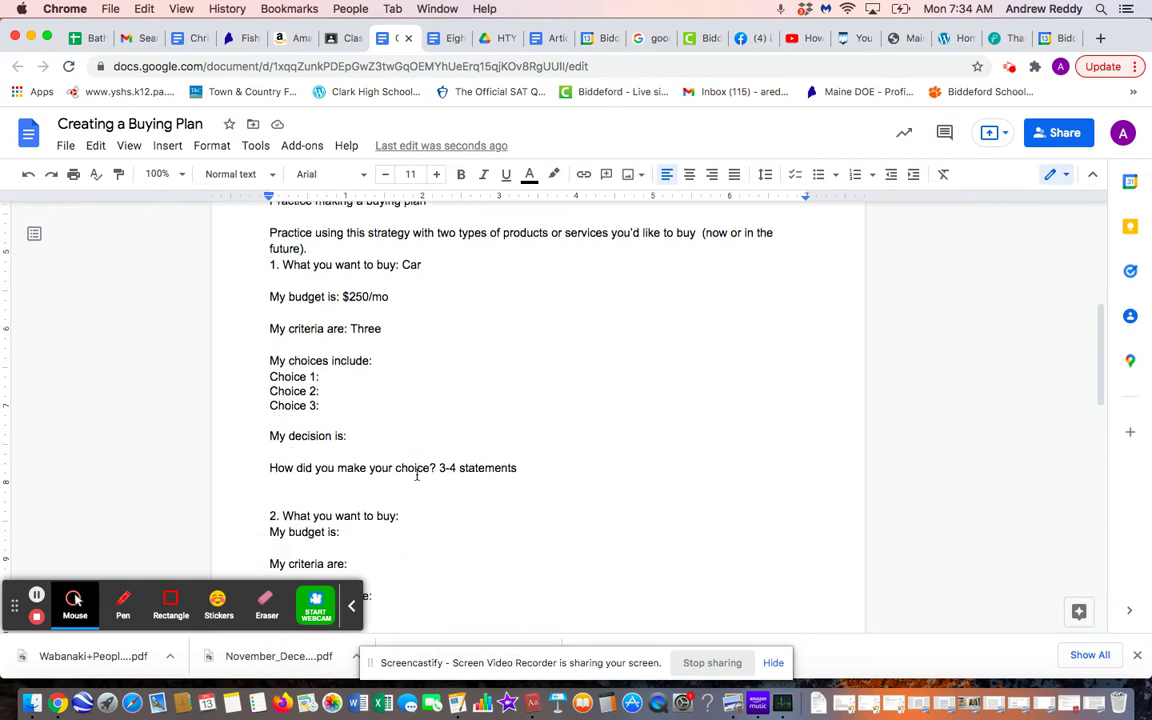
scroll(417, 476, down, 1)
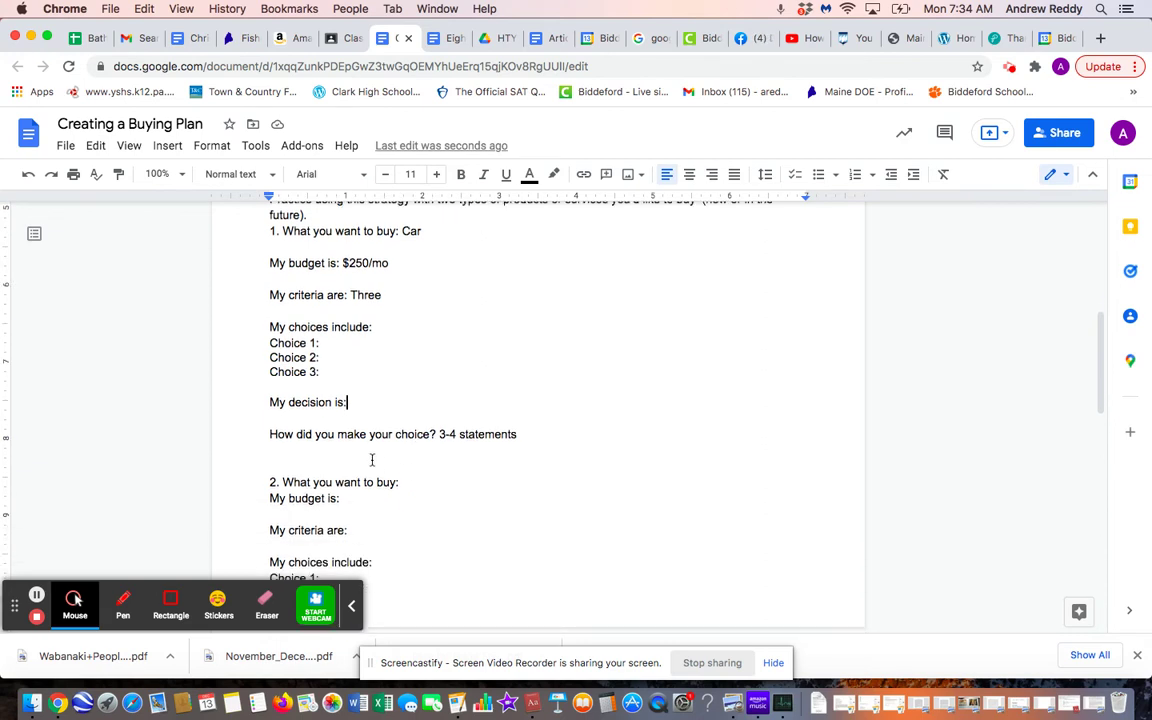
click(524, 435)
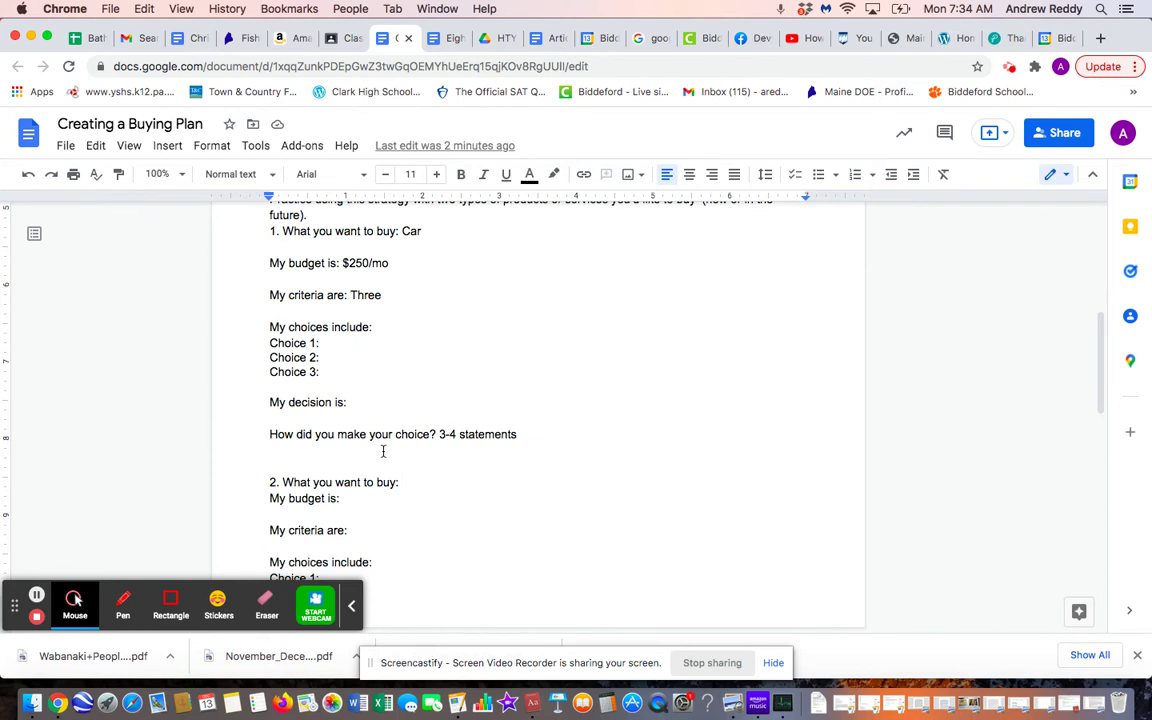
Examine the second purchase's item, budget, criteria and choice lines.
scroll(383, 451, down, 2)
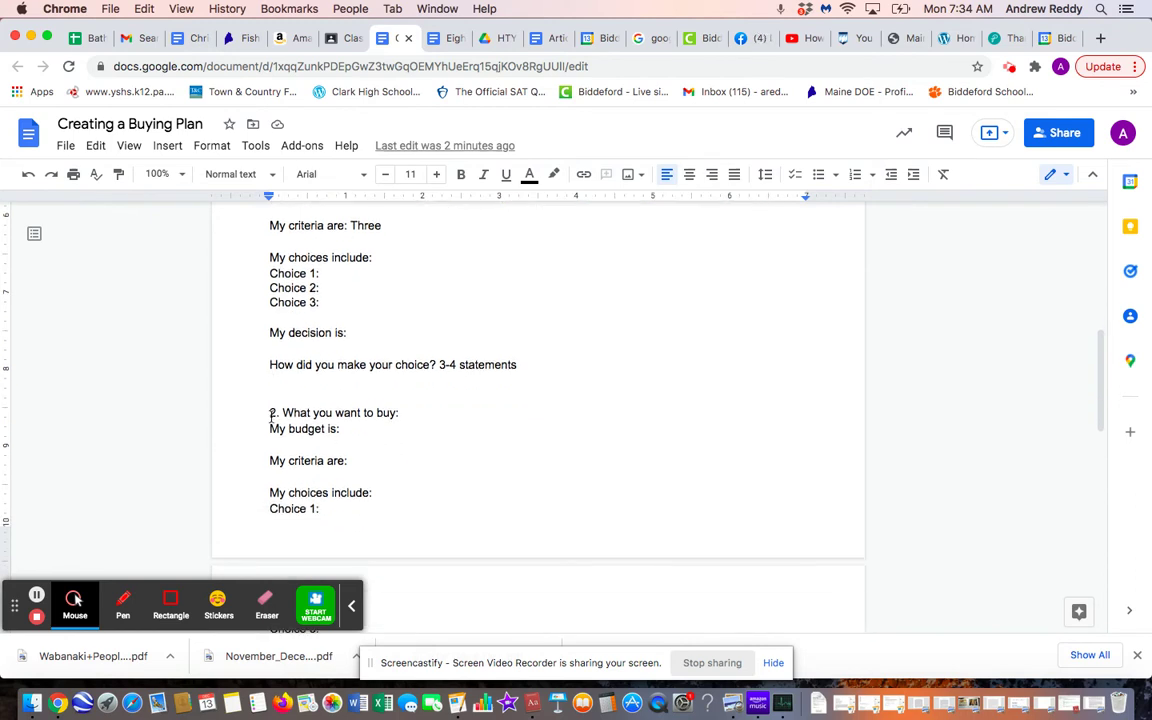
click(402, 417)
scroll(451, 442, down, 1)
click(356, 410)
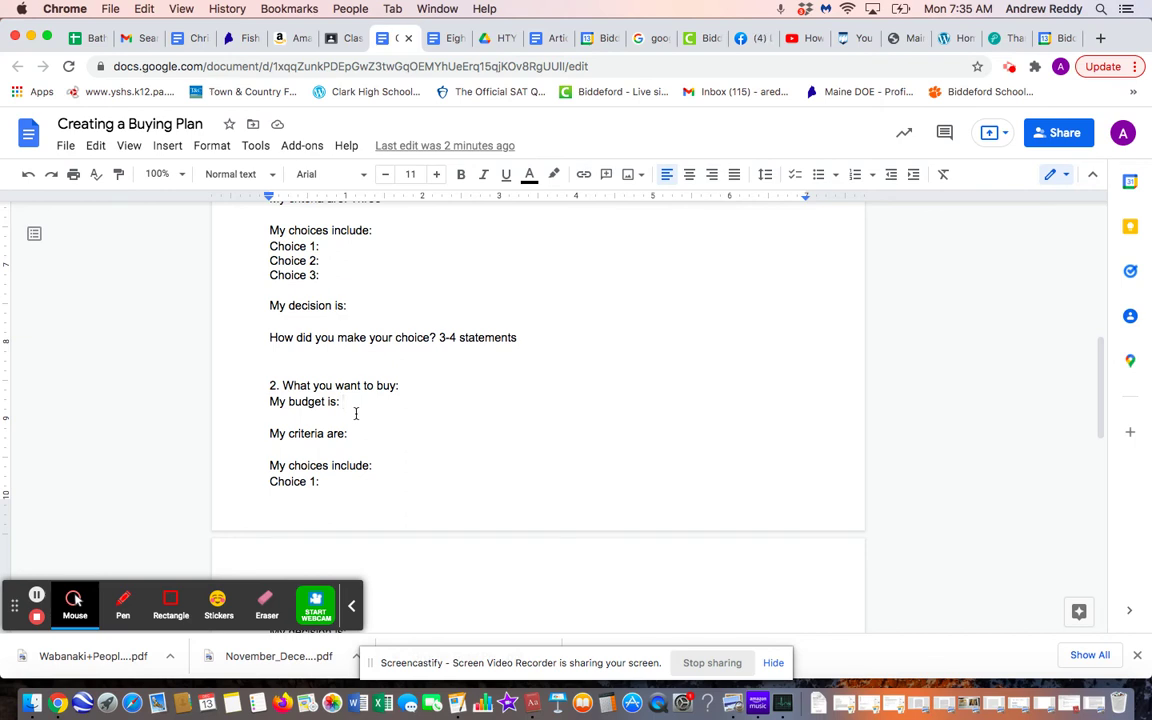
click(361, 434)
scroll(398, 457, down, 3)
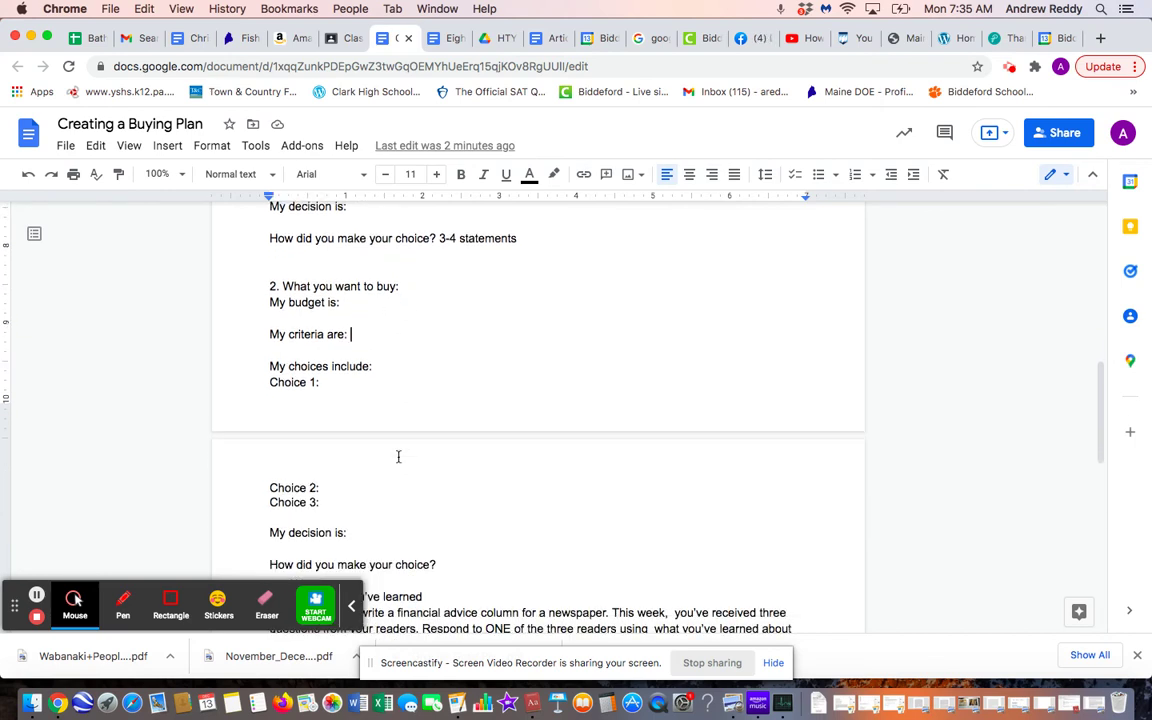
click(327, 497)
click(329, 483)
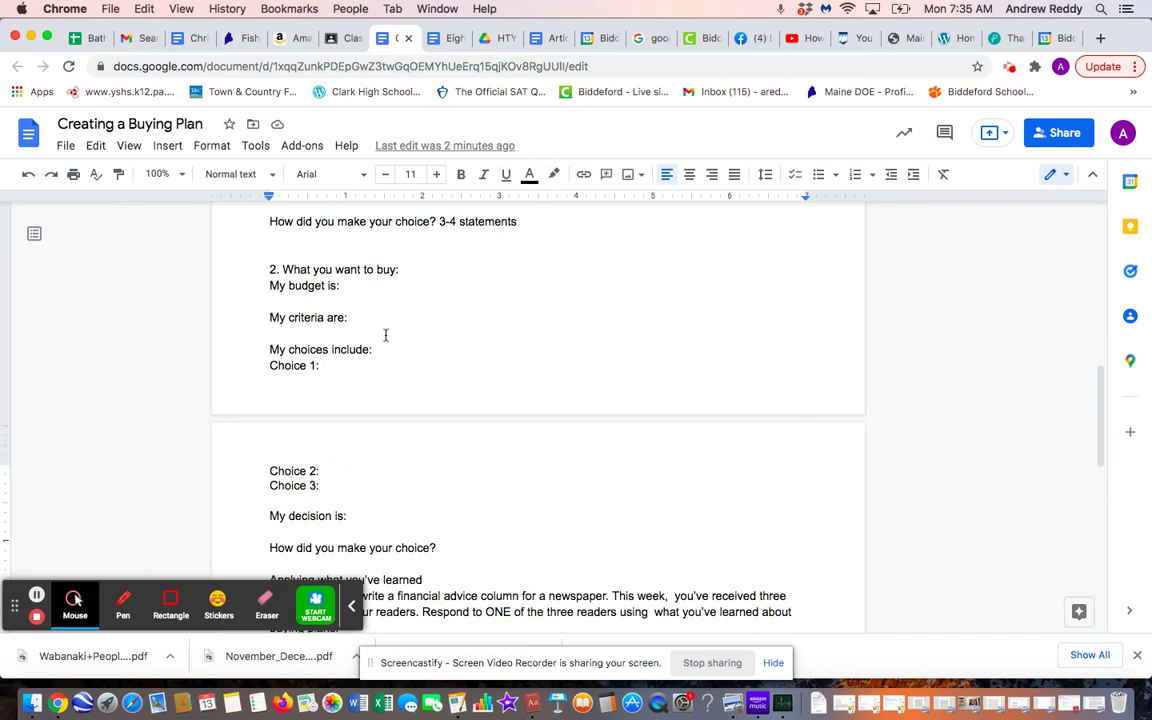
Check the assignment's resource links again, and examine the decision and reasoning prompts of the second purchase in the buying plan.
click(343, 38)
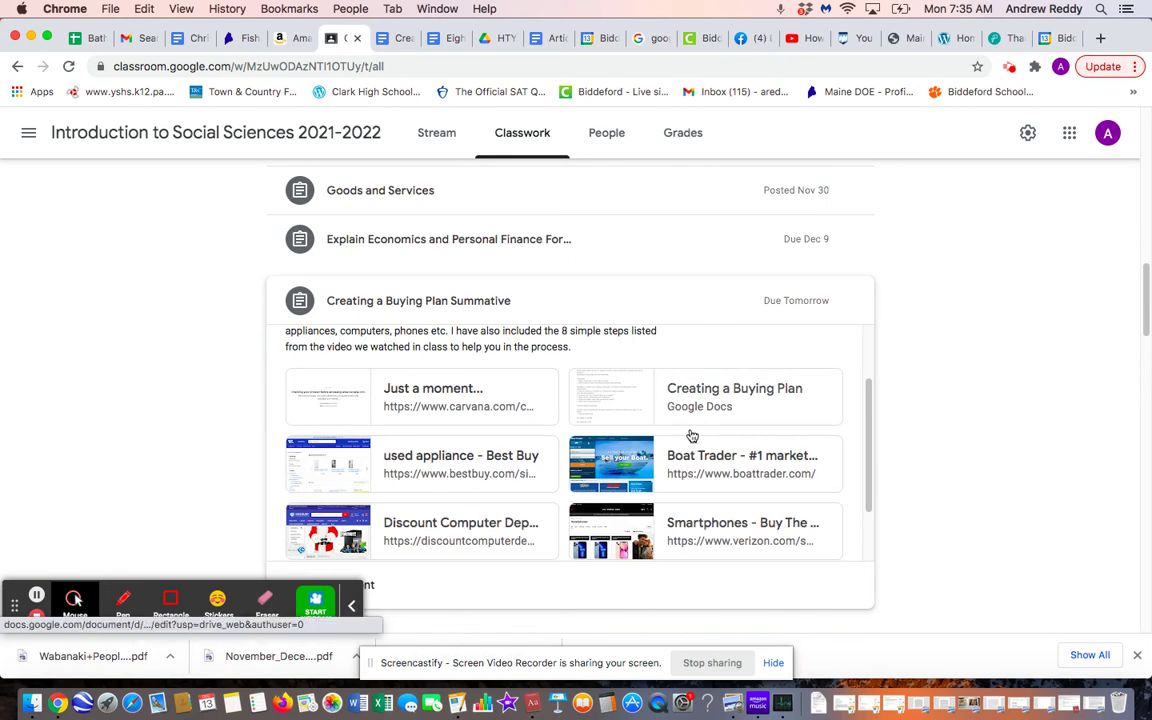
click(404, 39)
scroll(512, 334, down, 3)
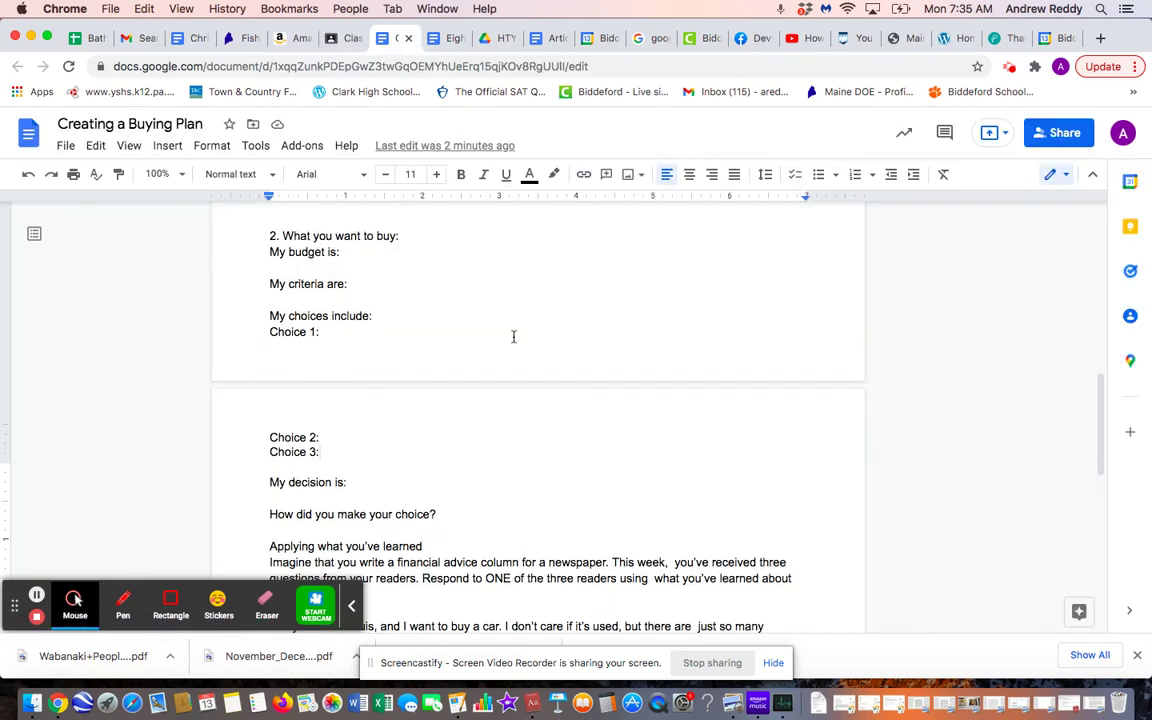
click(359, 380)
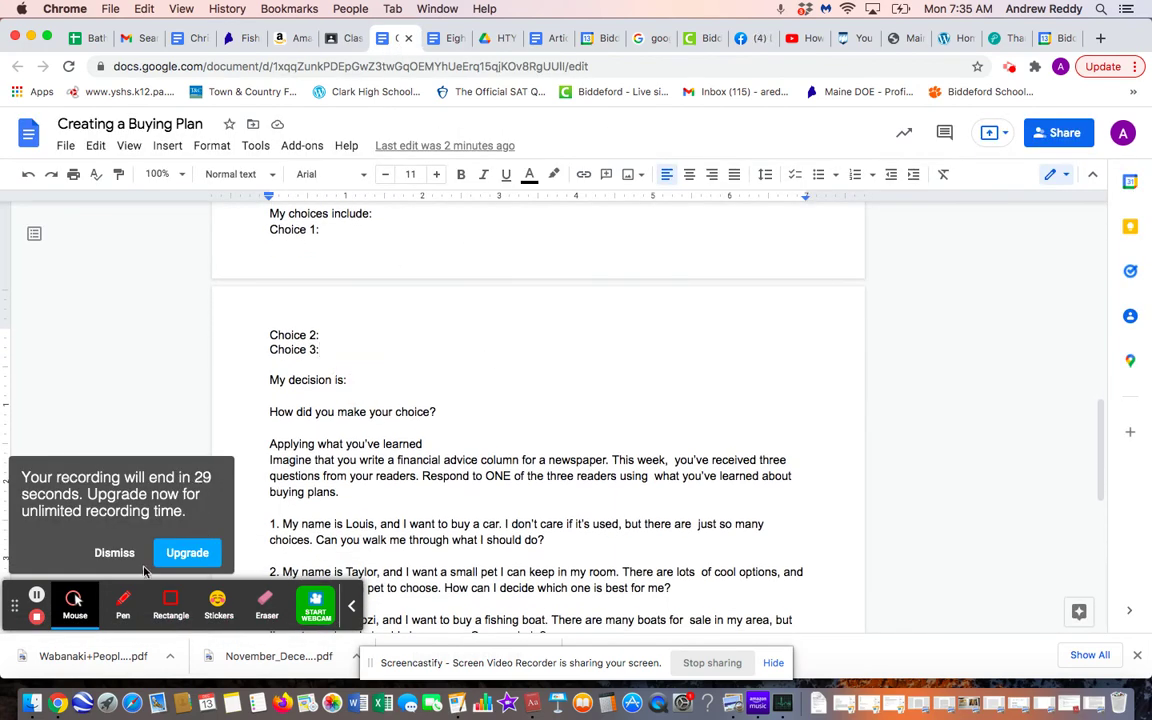
click(114, 553)
click(452, 411)
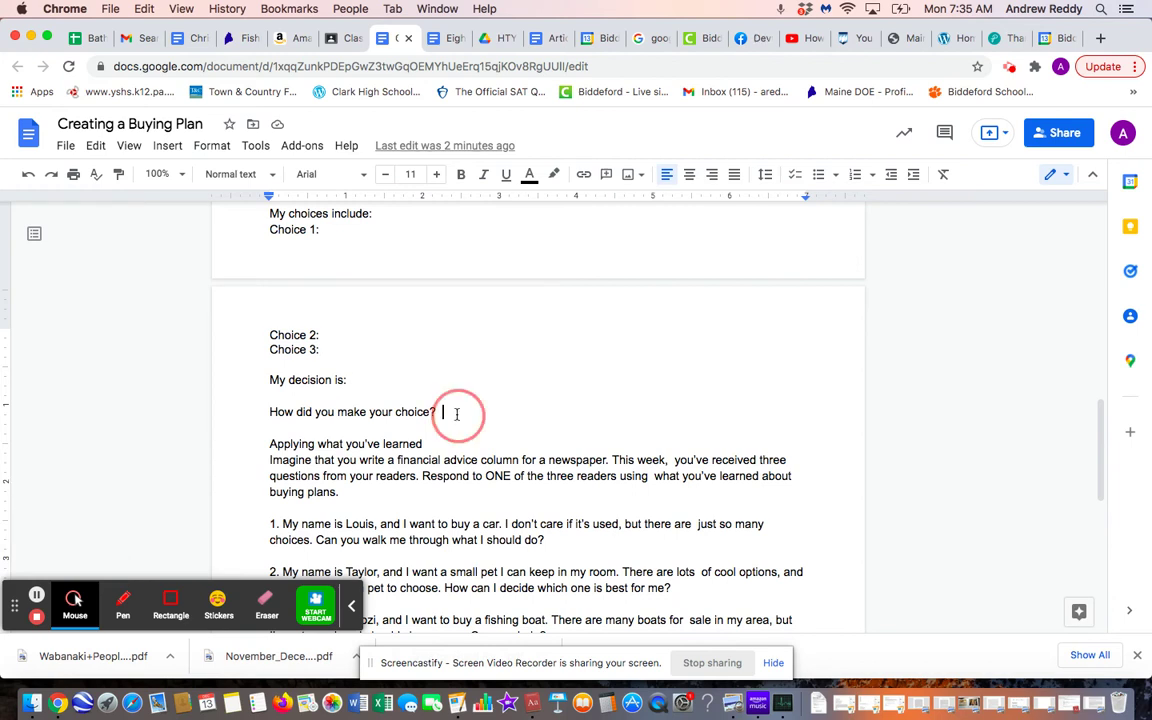
Examine the financial advice column task and its three reader questions at the end of the document.
scroll(456, 414, down, 2)
scroll(456, 414, down, 1)
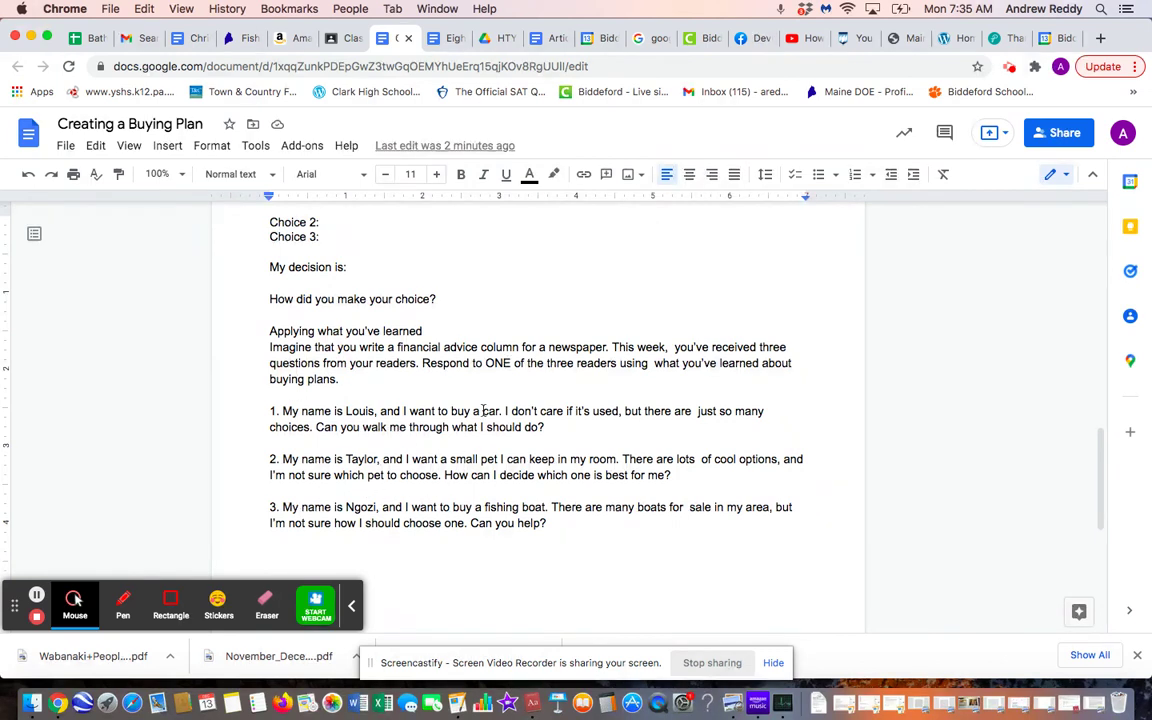
click(680, 475)
click(564, 432)
click(571, 530)
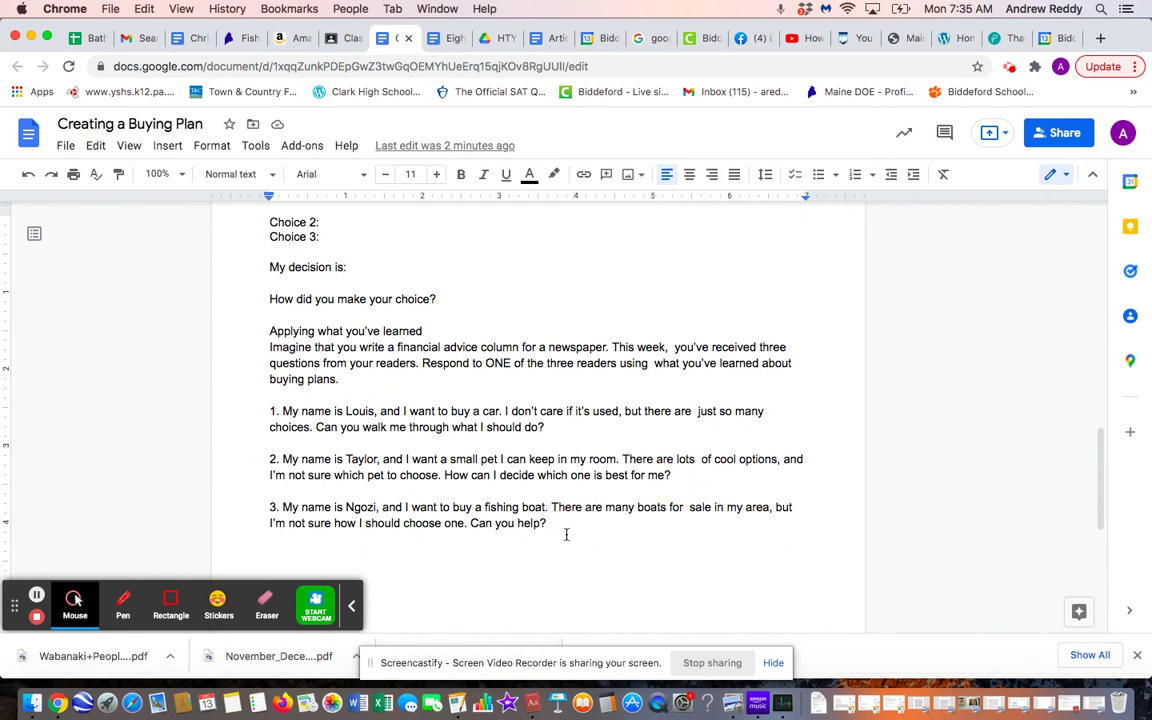